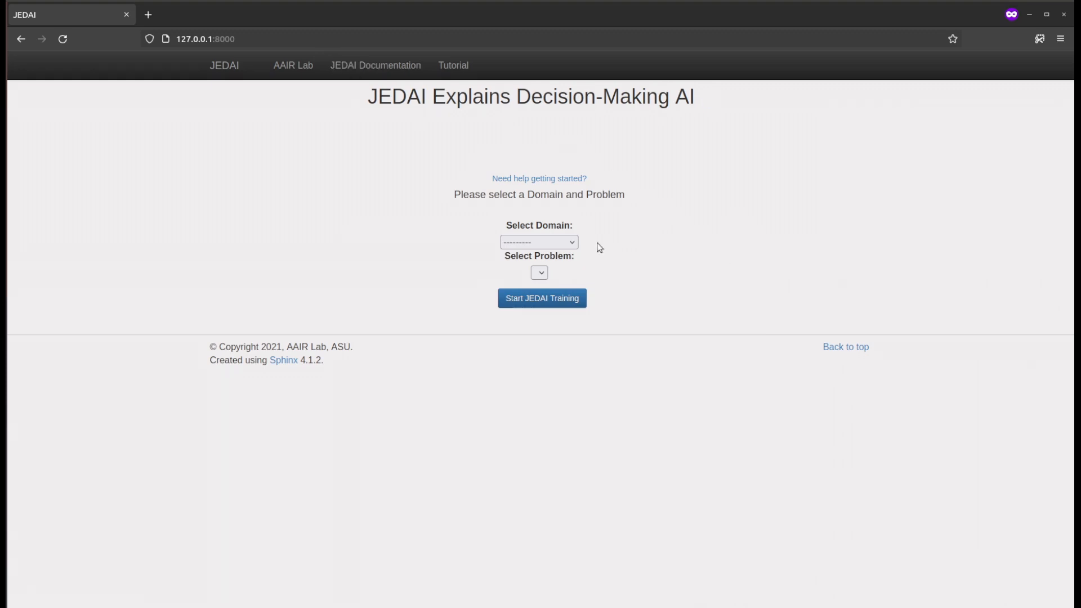
Choose the Keva Planks domain with the Single Pi problem and start JEDAI training.
{"action": "left_click", "coordinate": [563, 241]}
{"action": "left_click", "coordinate": [559, 273]}
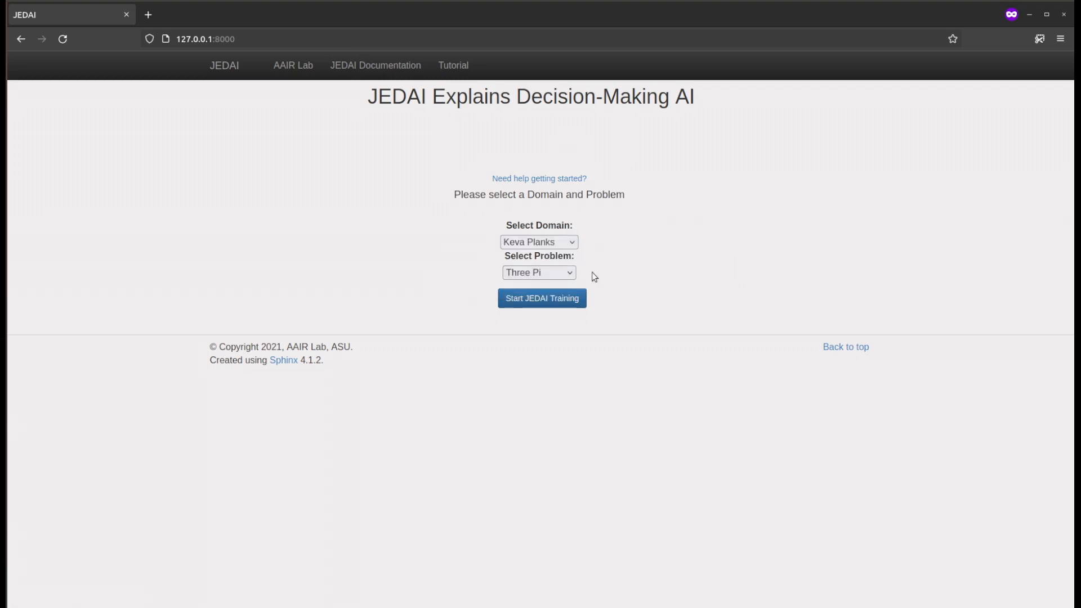
{"action": "left_click", "coordinate": [568, 274]}
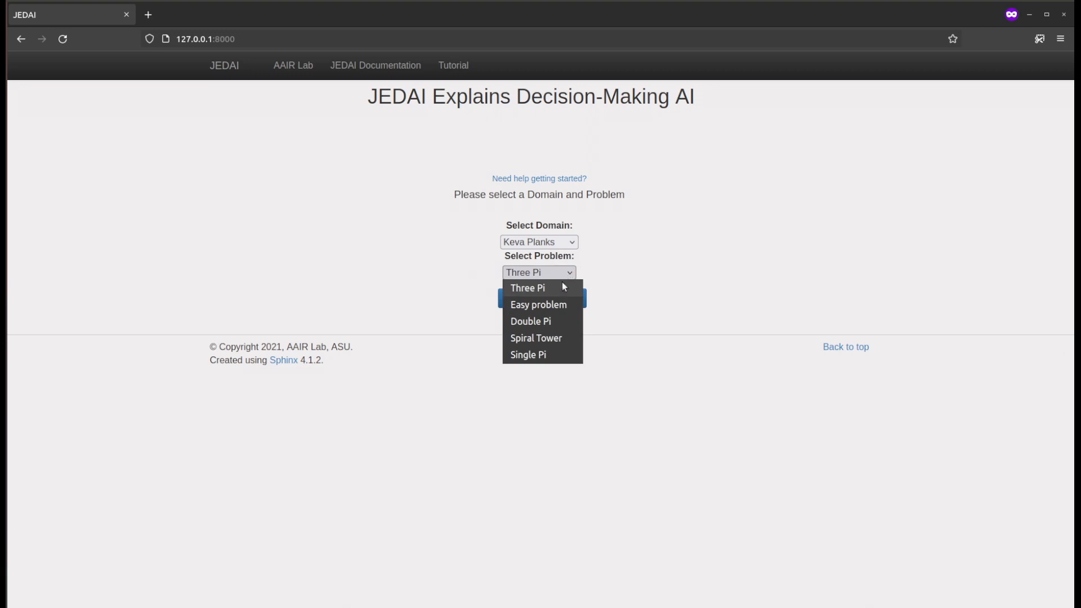
{"action": "left_click", "coordinate": [549, 356]}
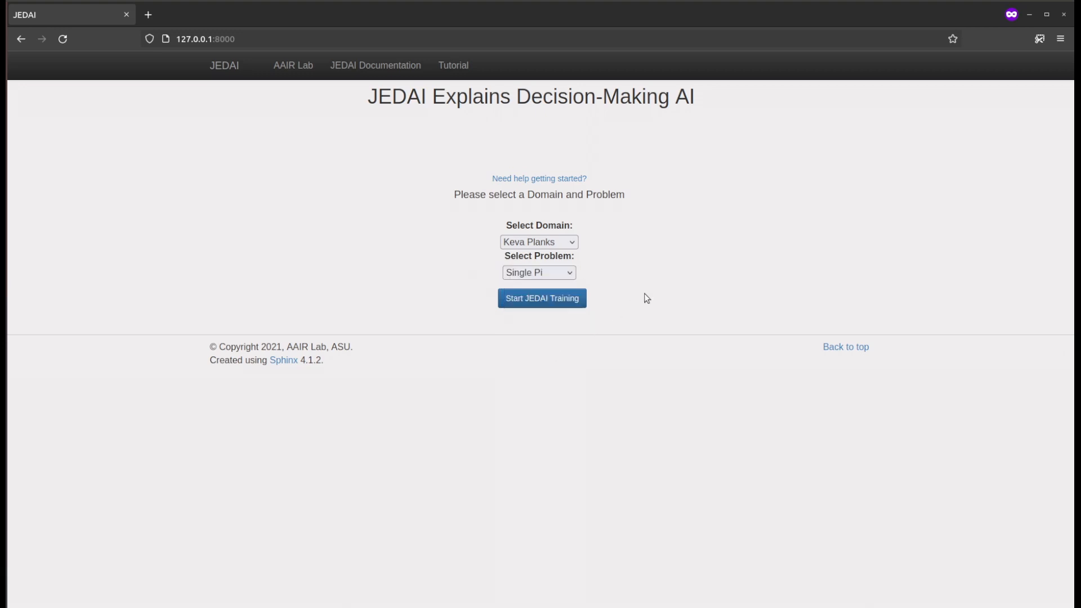
{"action": "left_click", "coordinate": [559, 301]}
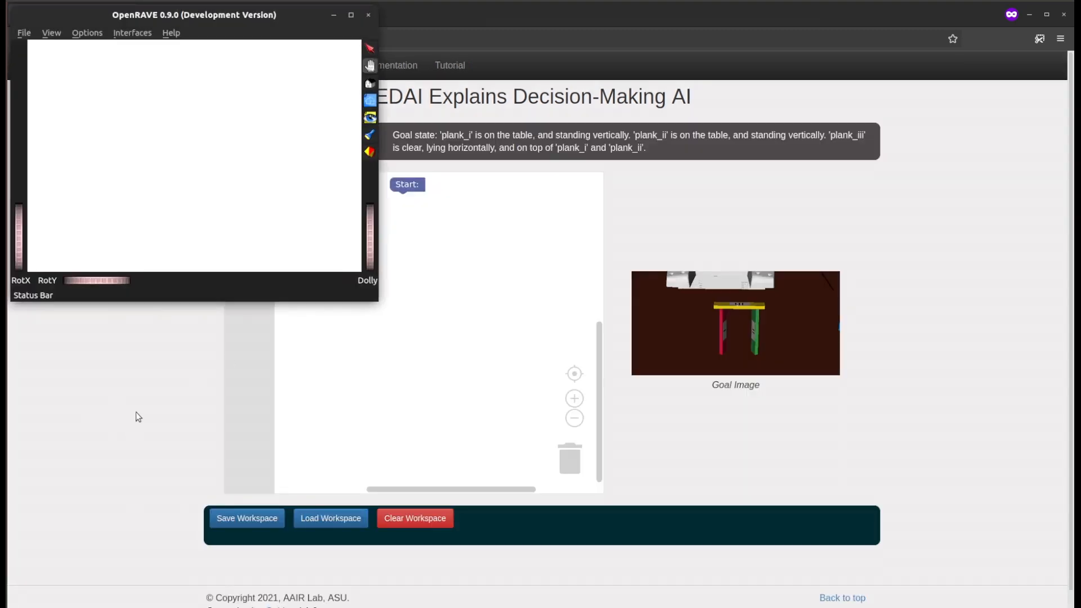
Examine the goal state description on the JEDAI page and the robot and planks in the OpenRAVE simulator.
{"action": "left_click", "coordinate": [136, 411]}
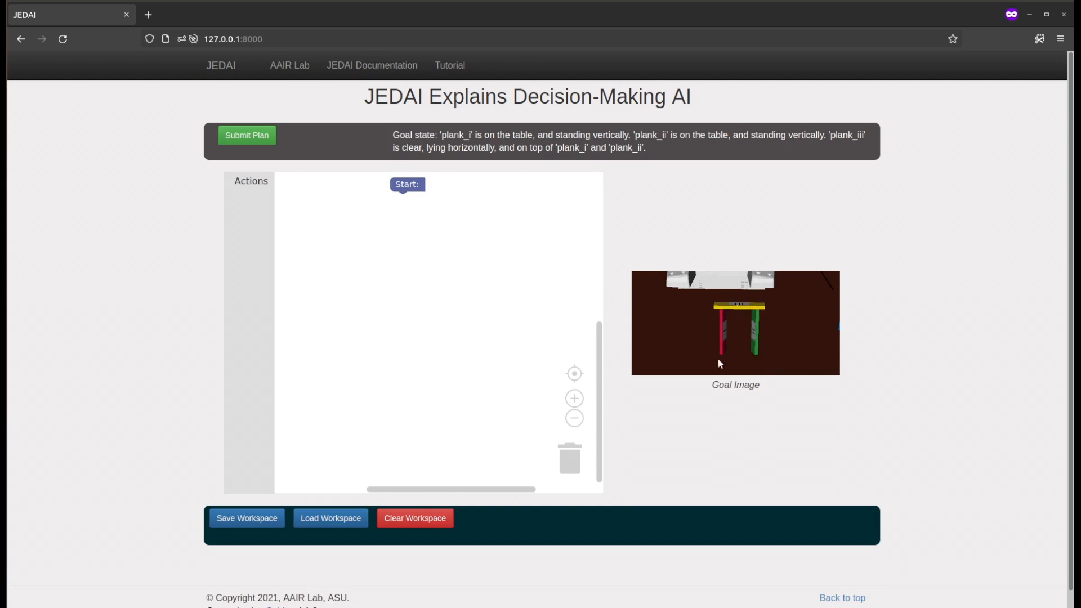
{"action": "left_click_drag", "start_coordinate": [655, 154], "coordinate": [387, 141]}
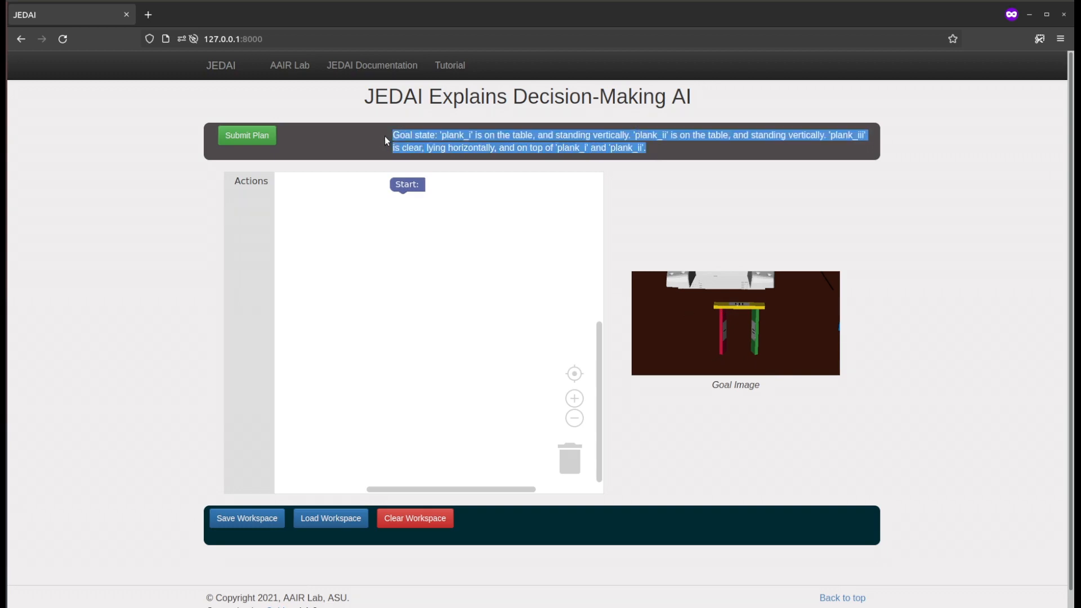
{"action": "left_click", "coordinate": [386, 140]}
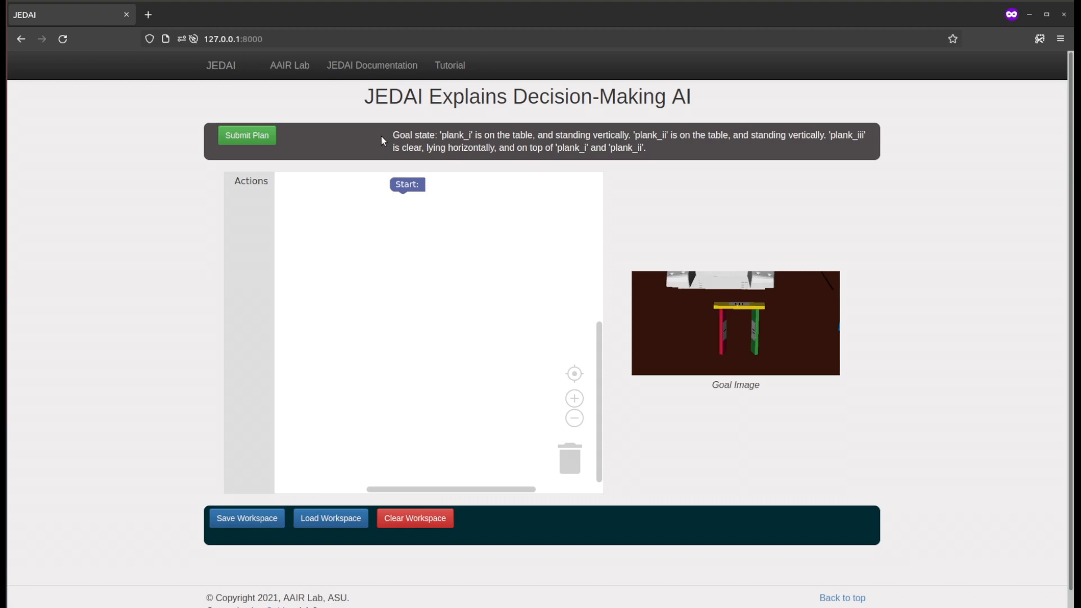
{"action": "double_click", "coordinate": [409, 149]}
{"action": "left_click", "coordinate": [372, 148]}
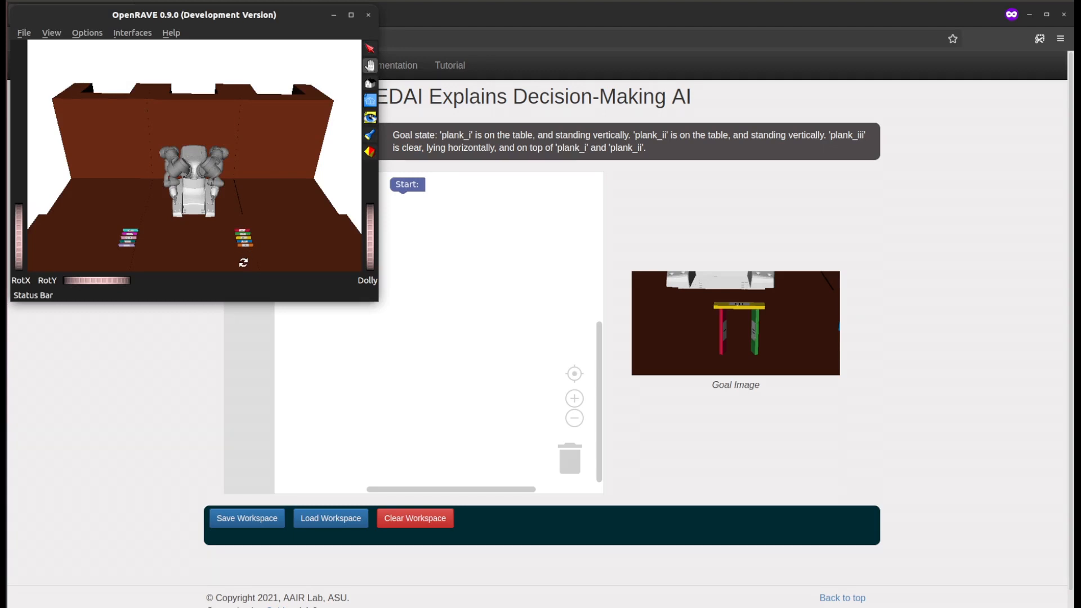
{"action": "mouse_move", "coordinate": [191, 259]}
{"action": "left_mouse_down"}
{"action": "mouse_move", "coordinate": [204, 252]}
{"action": "mouse_move", "coordinate": [189, 259]}
{"action": "left_mouse_up"}
{"action": "mouse_move", "coordinate": [371, 257]}
{"action": "left_mouse_down"}
{"action": "mouse_move", "coordinate": [374, 241]}
{"action": "mouse_move", "coordinate": [374, 256]}
{"action": "left_mouse_up"}
{"action": "left_click_drag", "start_coordinate": [59, 282], "coordinate": [76, 283]}
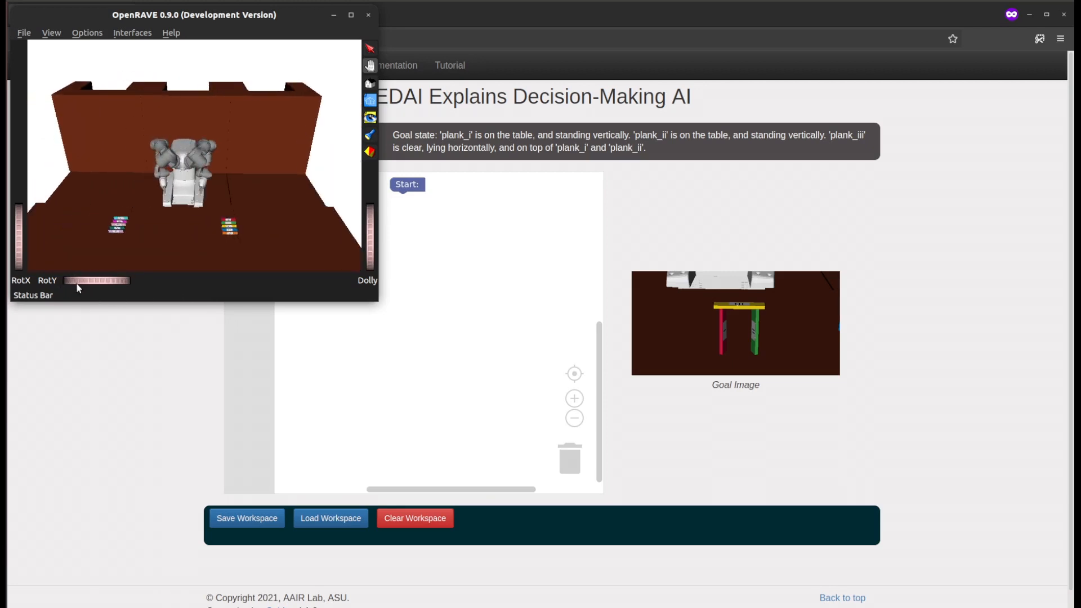
{"action": "left_click", "coordinate": [136, 383]}
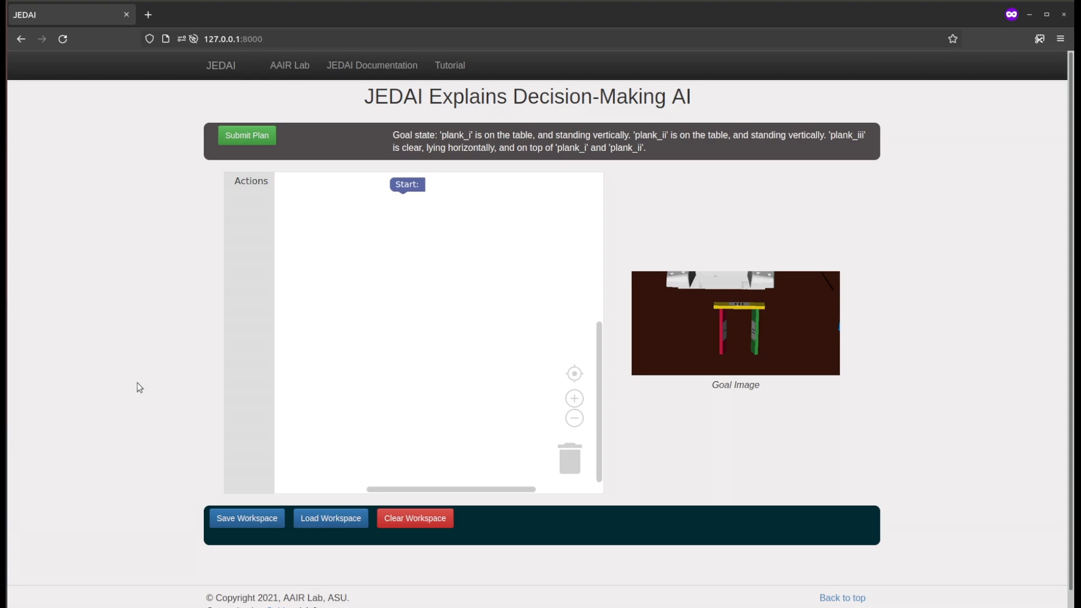
Attach a Pick up block beneath Start for plank_i, using robot yumi and the left gripper.
{"action": "left_click", "coordinate": [243, 181]}
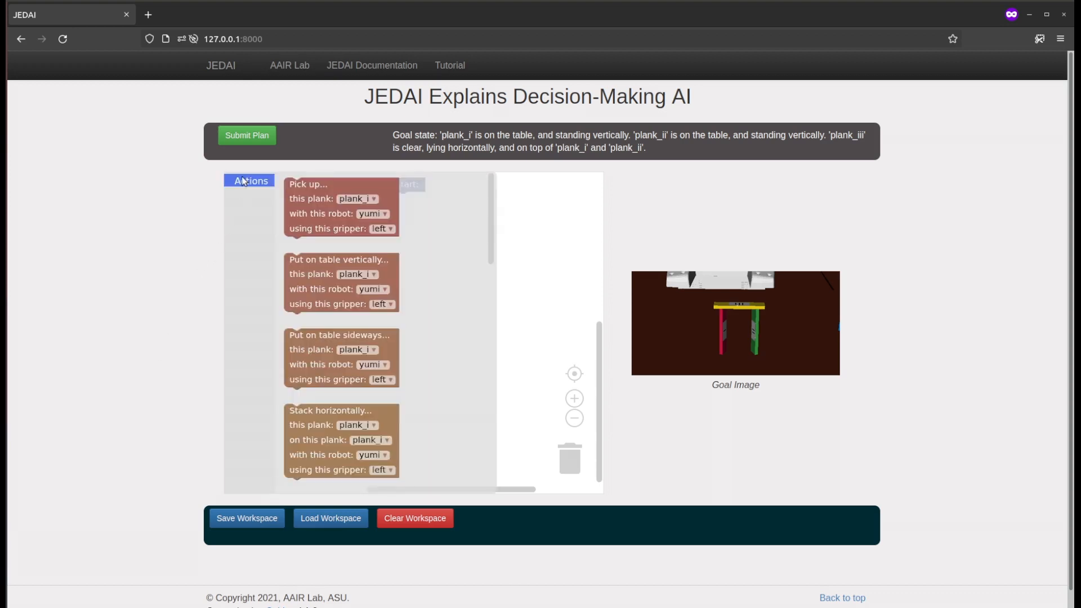
{"action": "left_click_drag", "start_coordinate": [298, 200], "coordinate": [393, 239]}
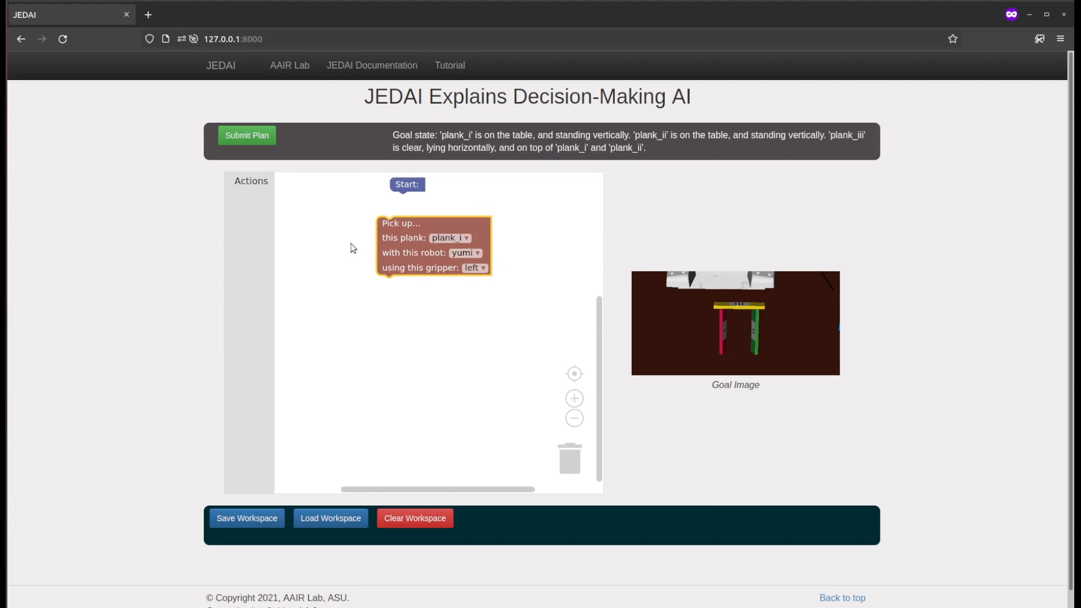
{"action": "double_click", "coordinate": [459, 135]}
{"action": "left_click", "coordinate": [477, 268]}
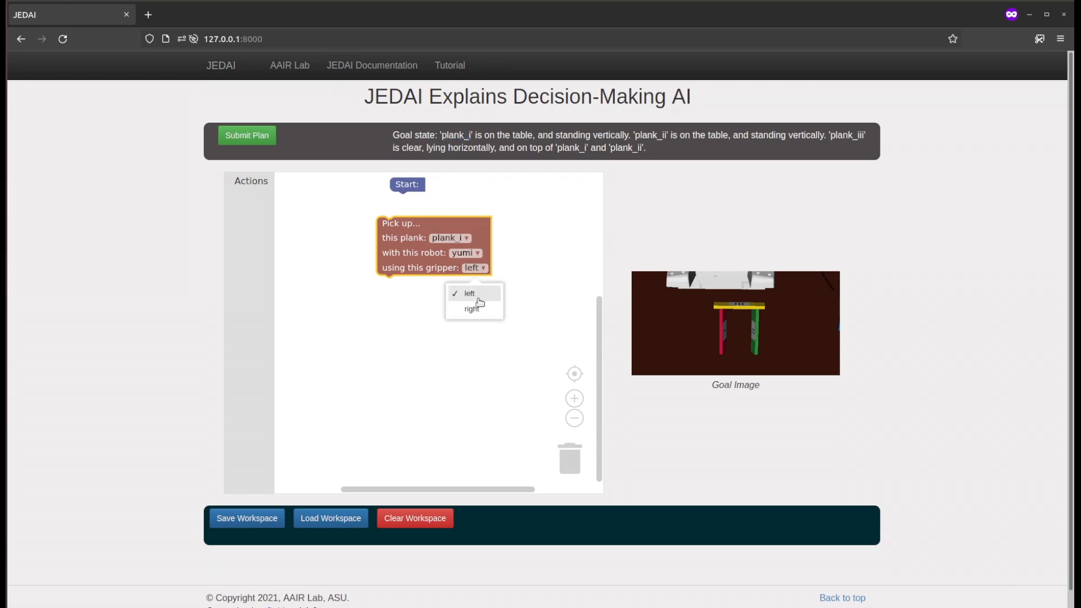
{"action": "left_click", "coordinate": [478, 293]}
{"action": "scroll", "coordinate": [467, 292], "scroll_direction": "down", "scroll_amount": 1}
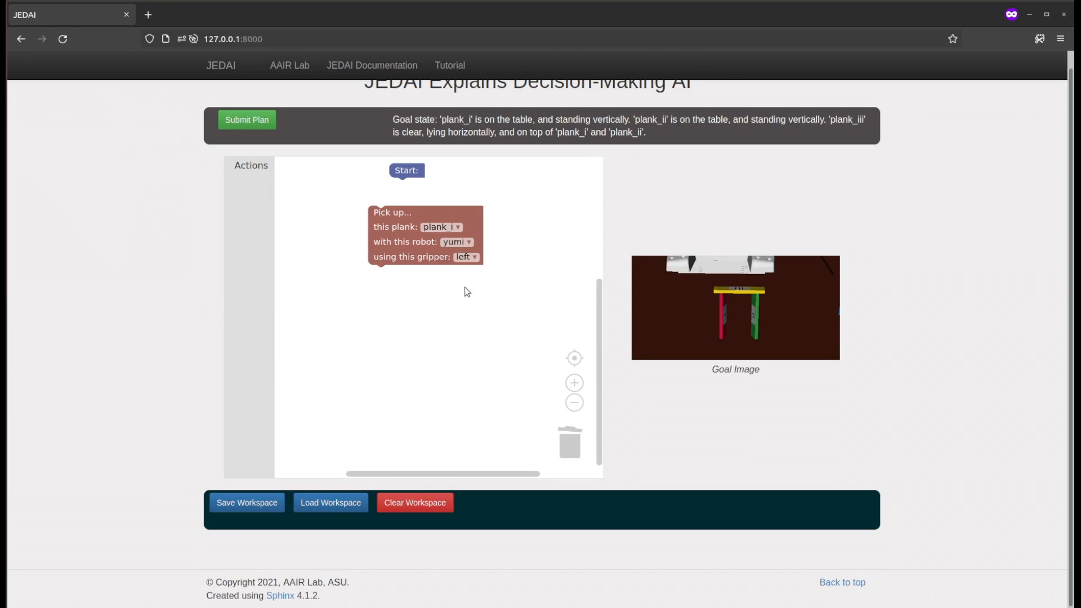
{"action": "left_click_drag", "start_coordinate": [403, 241], "coordinate": [425, 213]}
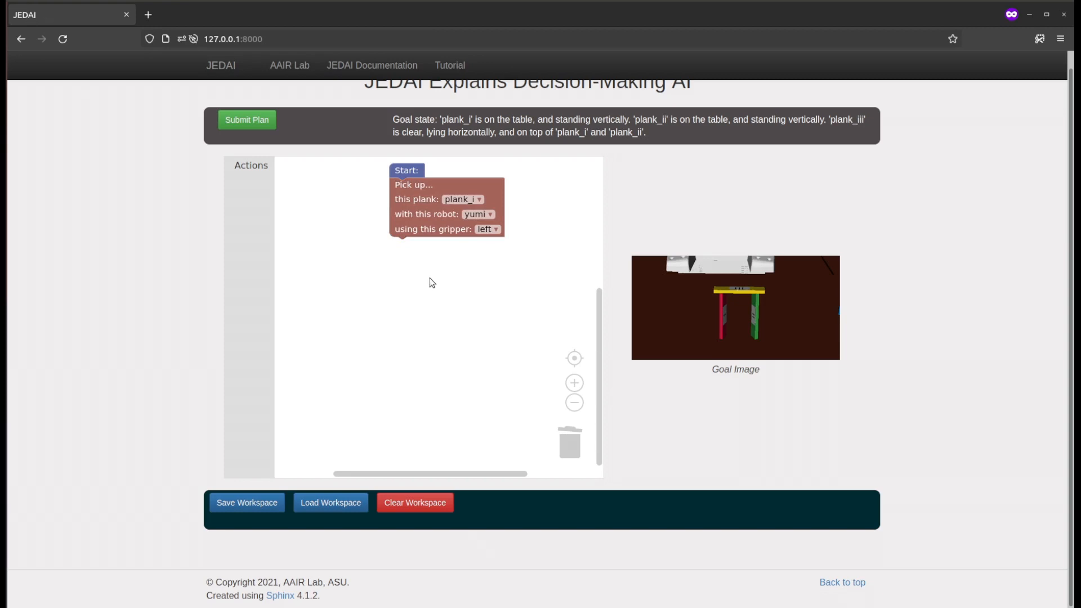
Attach a Put on table vertically block for plank_i, yumi and the left gripper beneath the Pick up block.
{"action": "left_click", "coordinate": [256, 167]}
{"action": "mouse_move", "coordinate": [492, 206]}
{"action": "left_mouse_down"}
{"action": "mouse_move", "coordinate": [493, 249]}
{"action": "mouse_move", "coordinate": [494, 205]}
{"action": "left_mouse_up"}
{"action": "left_click", "coordinate": [319, 273]}
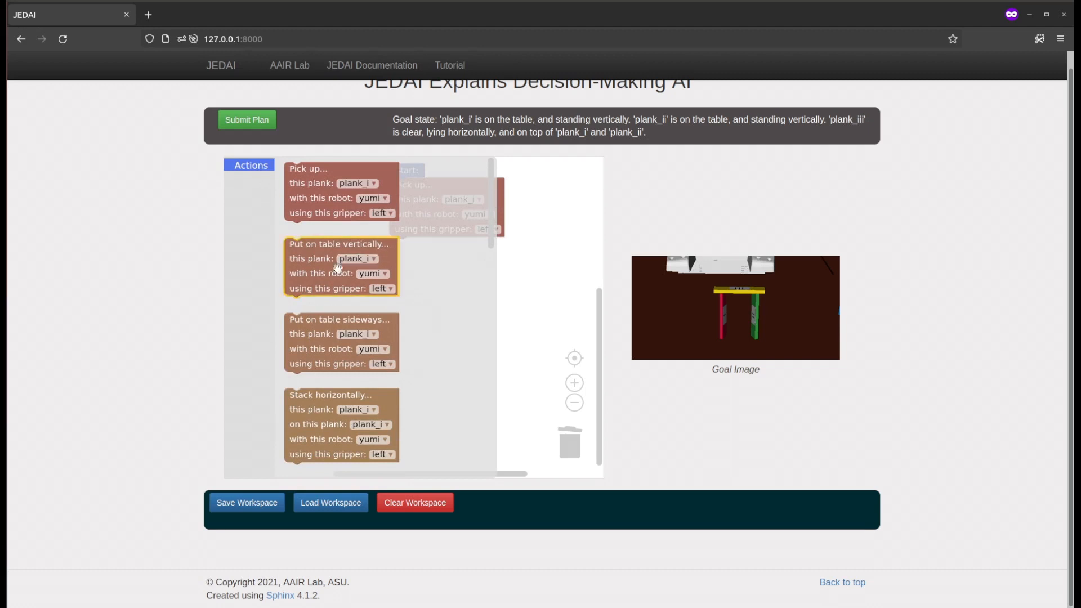
{"action": "left_click_drag", "start_coordinate": [319, 273], "coordinate": [428, 276]}
{"action": "left_click", "coordinate": [528, 269]}
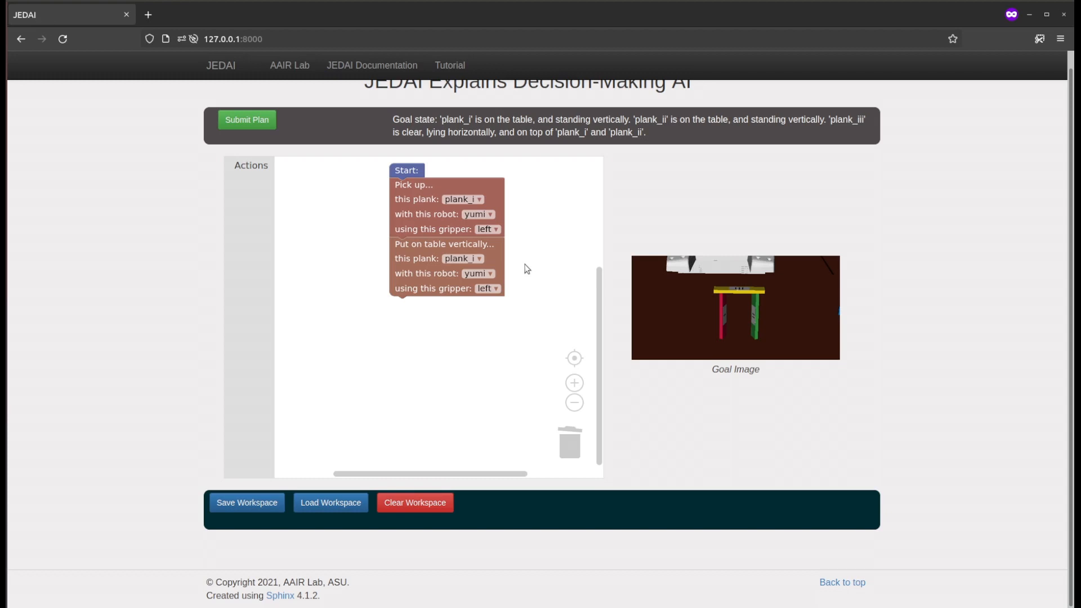
Duplicate the Pick up and Put on table vertically blocks and attach the copies in the same order at the end of the plan.
{"action": "left_click", "coordinate": [401, 200]}
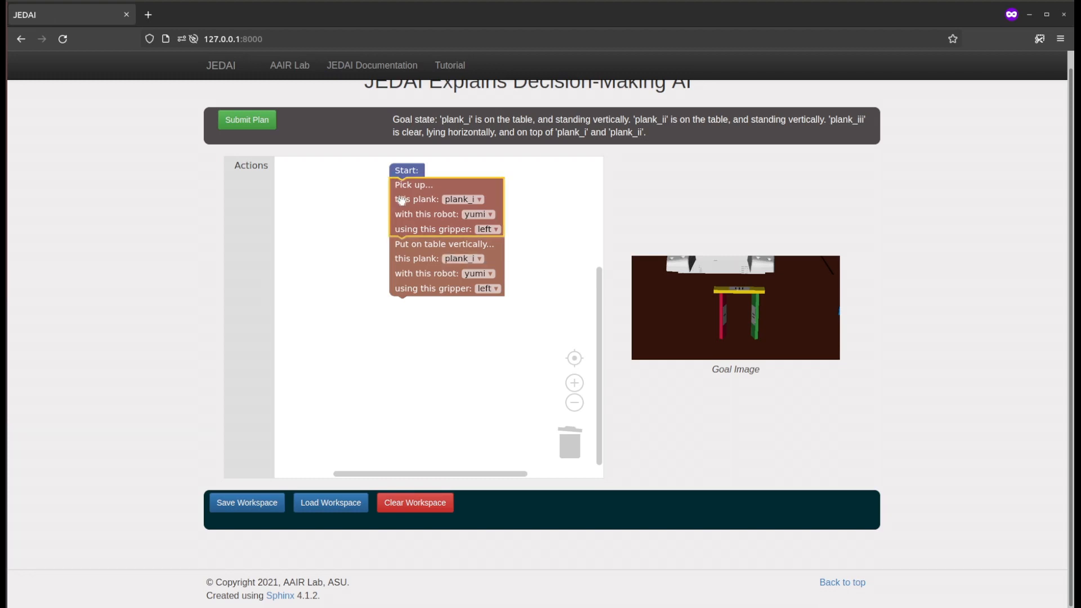
{"action": "key", "text": "ctrl+v"}
{"action": "left_click_drag", "start_coordinate": [428, 245], "coordinate": [423, 375]}
{"action": "left_click", "coordinate": [415, 267]}
{"action": "key", "text": "ctrl+c"}
{"action": "key", "text": "ctrl+v"}
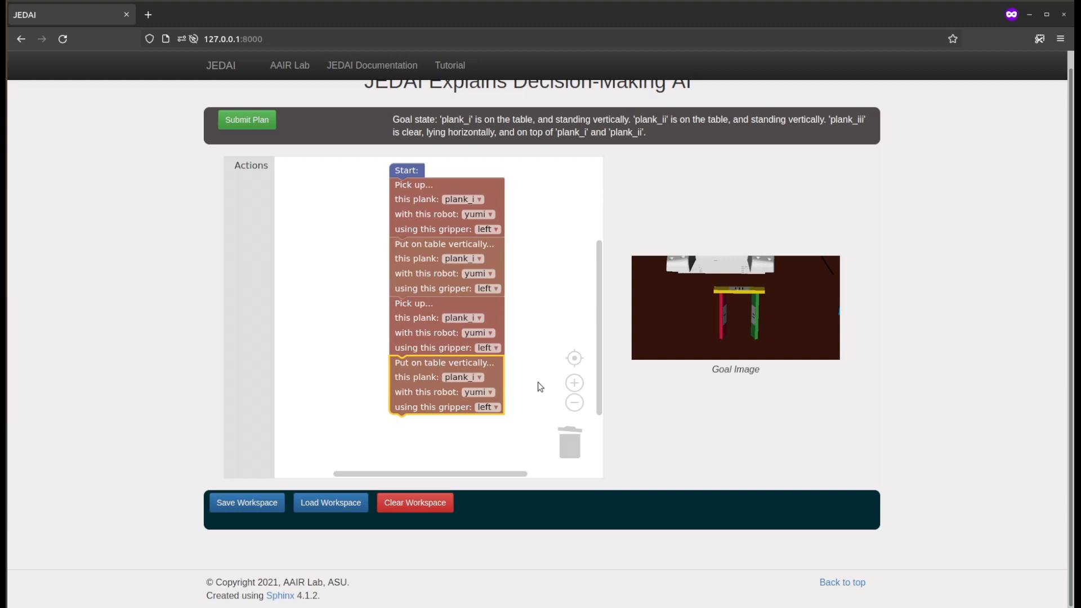
Set the plank to plank_ii in the second Pick up and second Put on table vertically blocks.
{"action": "left_click_drag", "start_coordinate": [440, 120], "coordinate": [828, 119]}
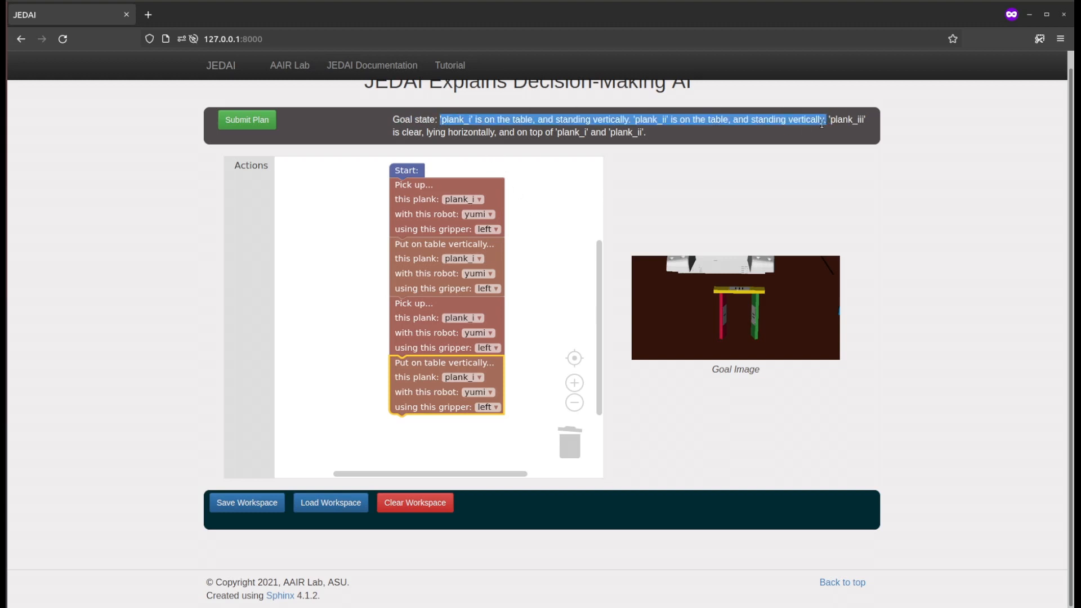
{"action": "left_click", "coordinate": [519, 309]}
{"action": "left_click", "coordinate": [463, 319]}
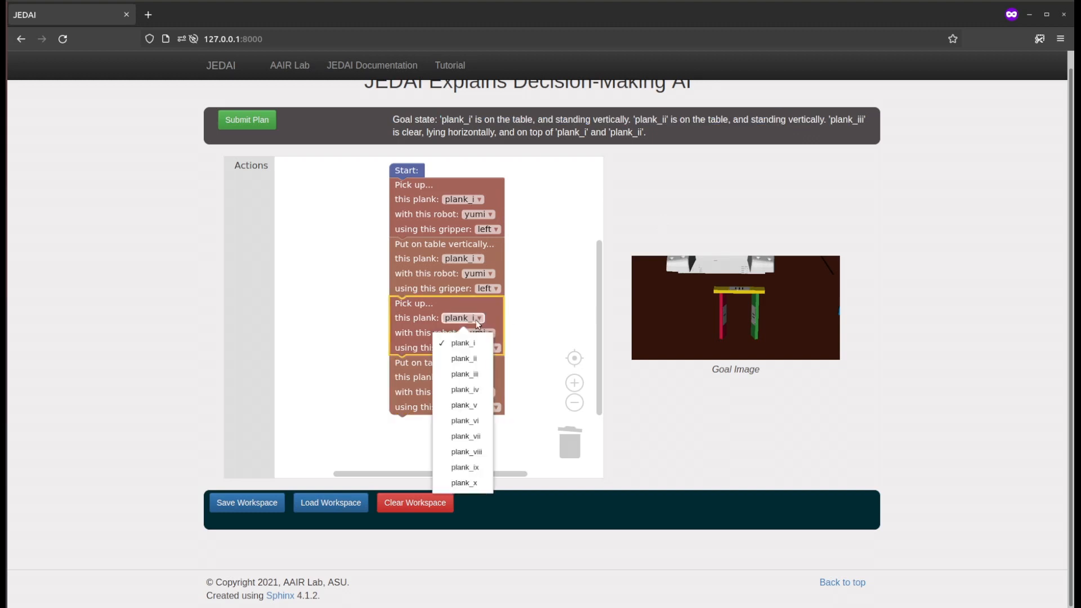
{"action": "left_click", "coordinate": [462, 359]}
{"action": "left_click", "coordinate": [465, 376]}
{"action": "left_click", "coordinate": [478, 230]}
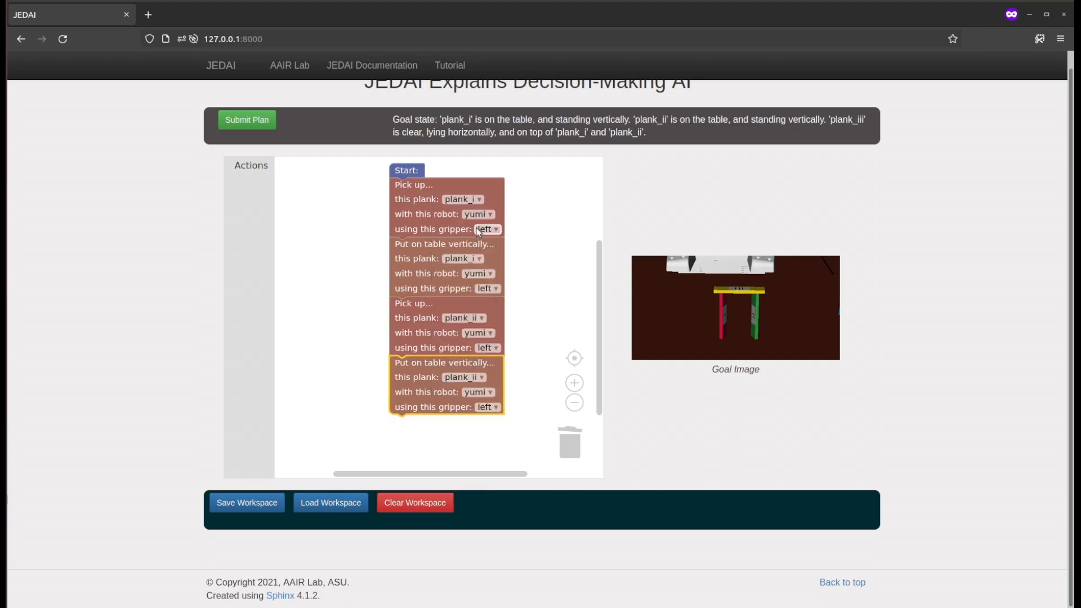
{"action": "left_click", "coordinate": [552, 316]}
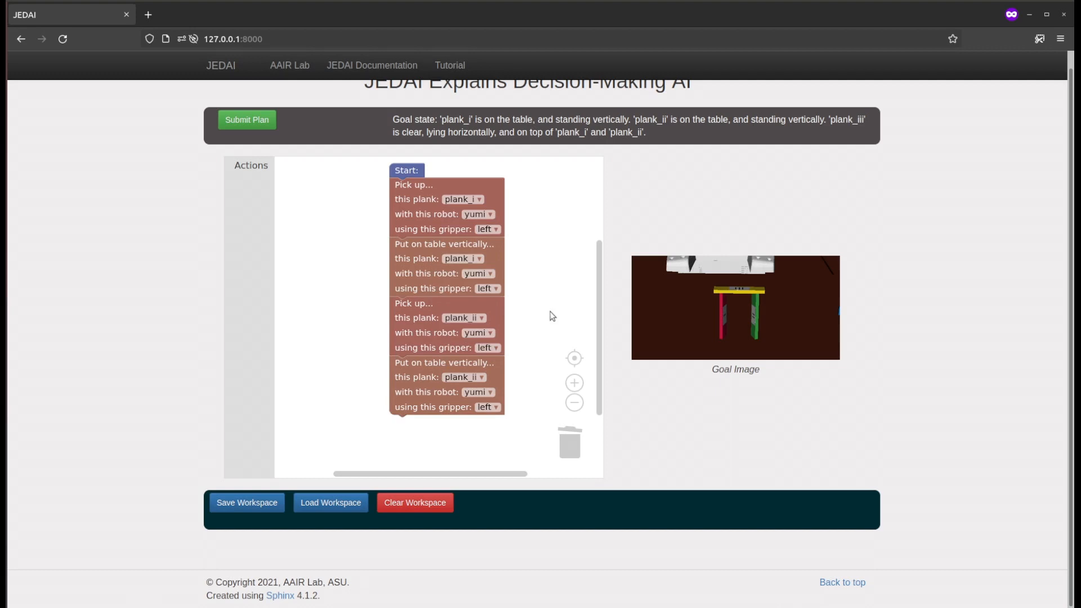
Append a third Pick up block to the end of the plan and set its plank to plank_iii.
{"action": "left_click_drag", "start_coordinate": [531, 420], "coordinate": [512, 338]}
{"action": "left_click", "coordinate": [247, 165]}
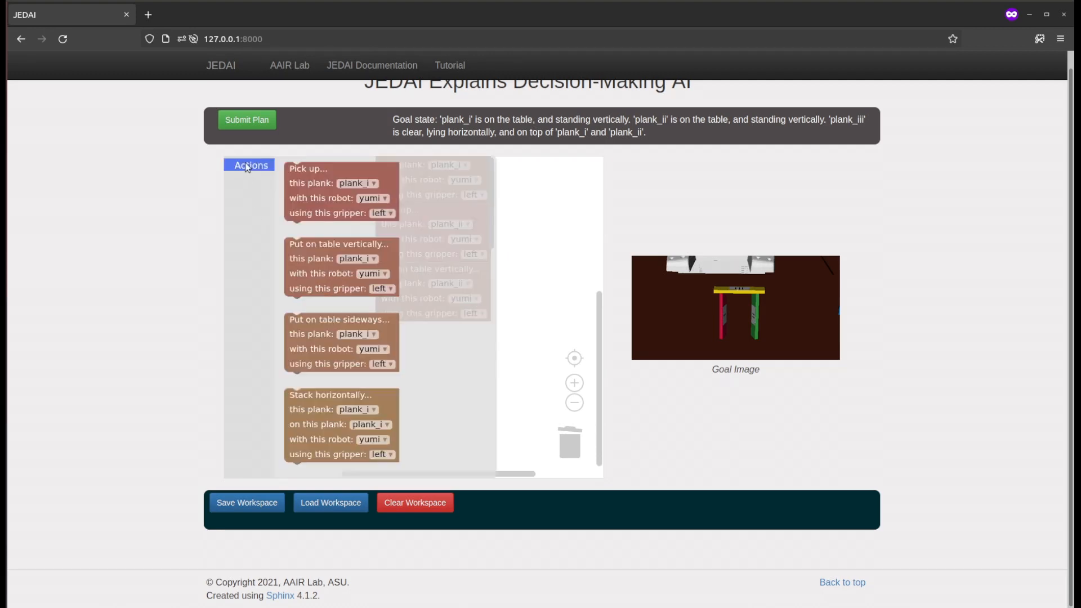
{"action": "left_click_drag", "start_coordinate": [294, 191], "coordinate": [418, 313]}
{"action": "left_click_drag", "start_coordinate": [391, 344], "coordinate": [393, 344]}
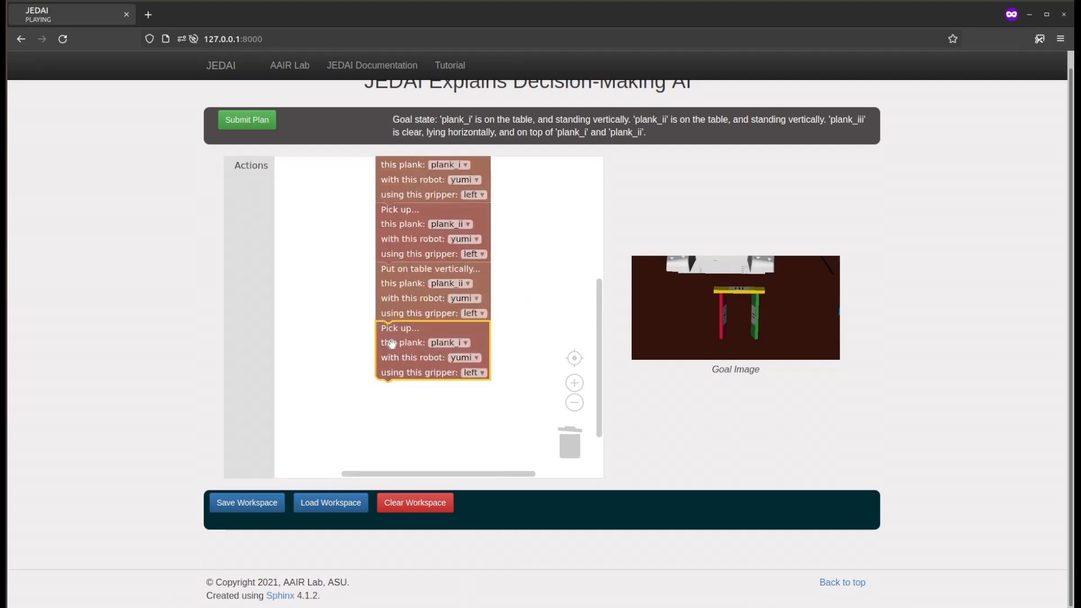
{"action": "left_click", "coordinate": [458, 344]}
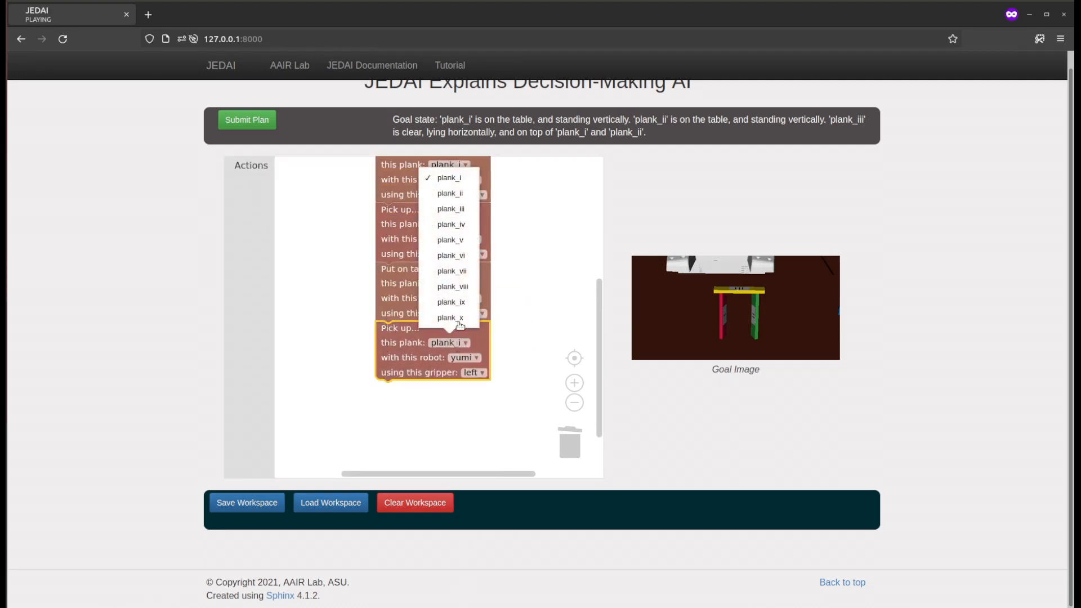
{"action": "left_click", "coordinate": [457, 209]}
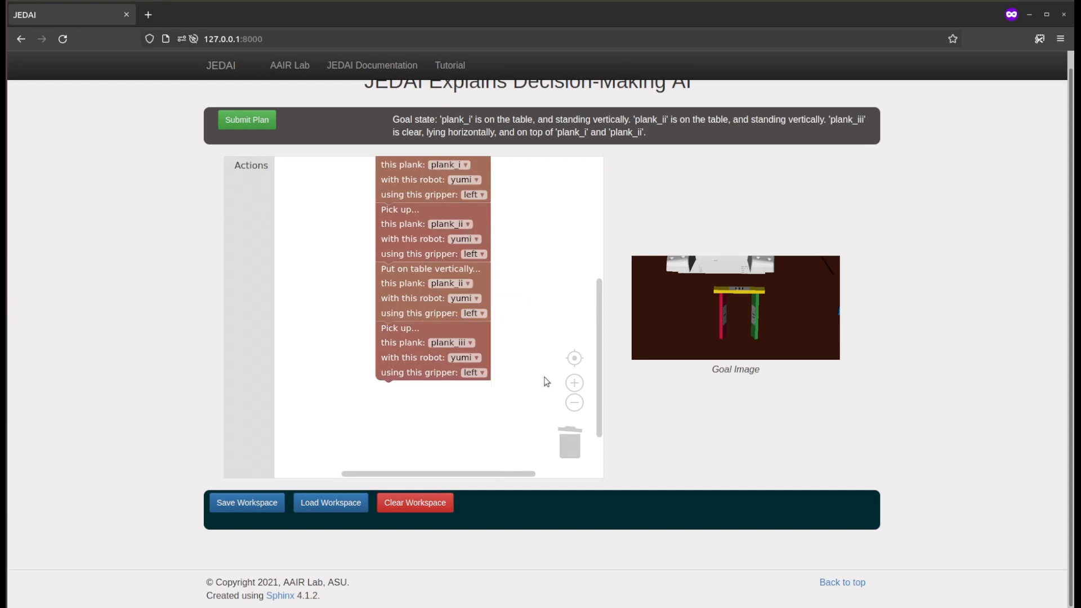
Append a Stack horizontally on two vertical planks block beneath the plank_iii Pick up block.
{"action": "left_click", "coordinate": [243, 172]}
{"action": "scroll", "coordinate": [452, 287], "scroll_direction": "down", "scroll_amount": 3}
{"action": "scroll", "coordinate": [450, 296], "scroll_direction": "down", "scroll_amount": 5}
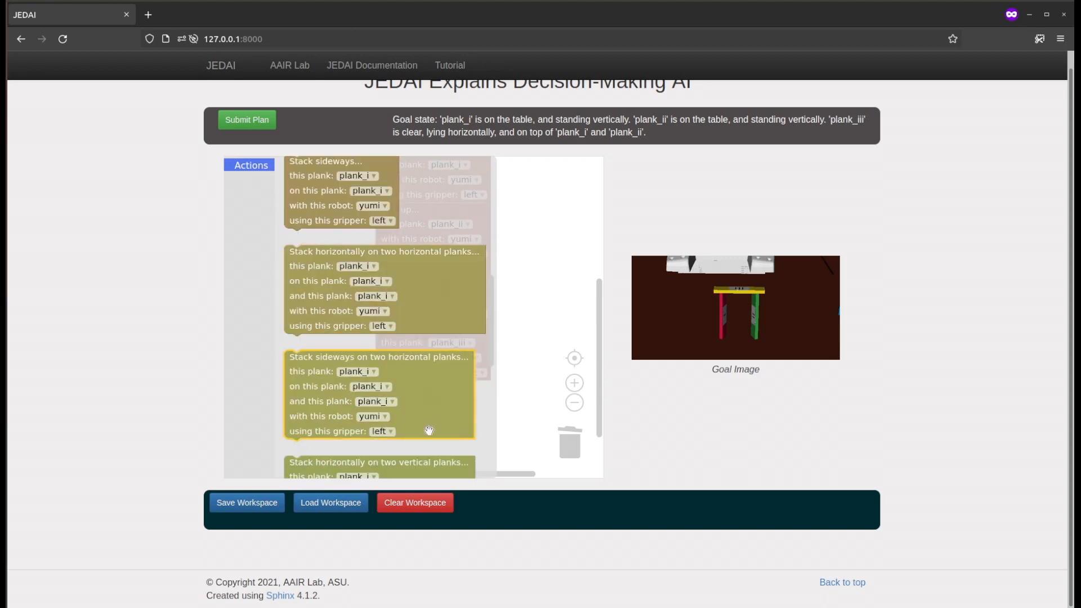
{"action": "left_click_drag", "start_coordinate": [413, 461], "coordinate": [514, 353]}
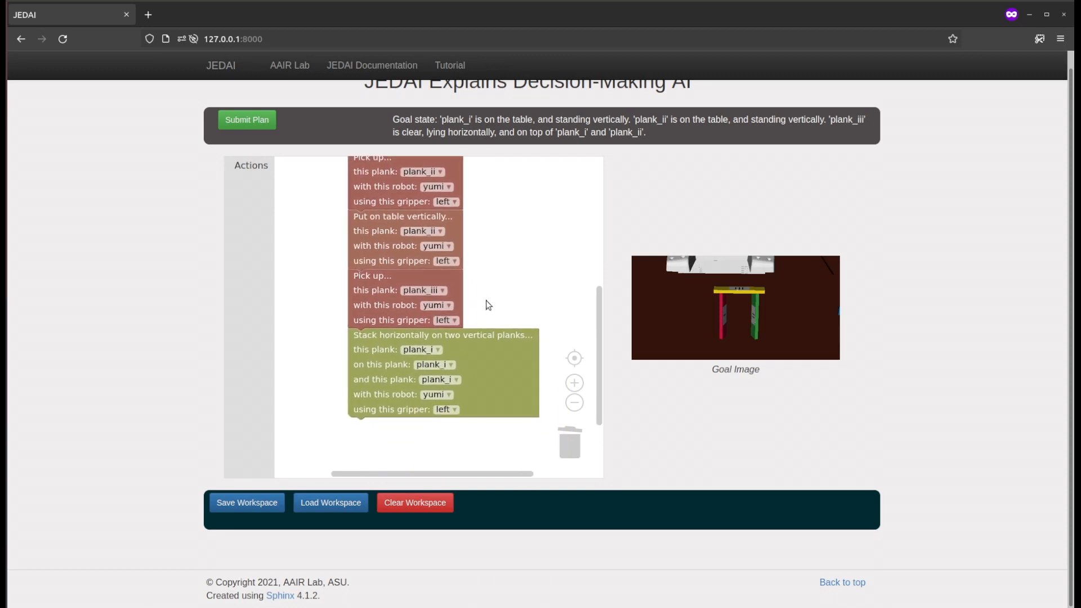
{"action": "left_click", "coordinate": [492, 334]}
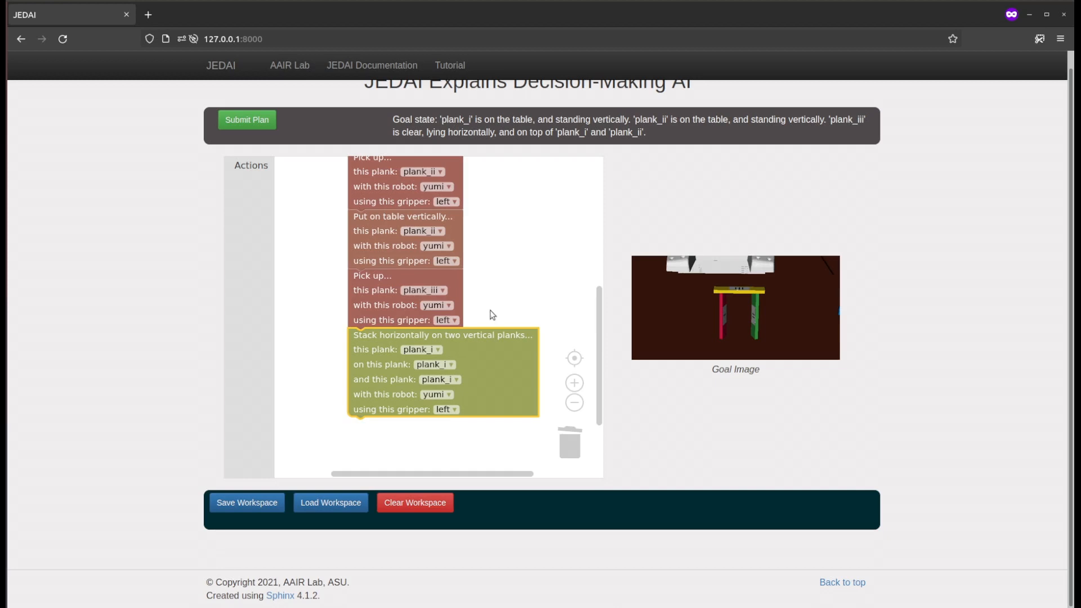
{"action": "left_click", "coordinate": [491, 314]}
Configure the stacking block to place plank_iii on plank_i and plank_ii.
{"action": "left_click", "coordinate": [422, 353]}
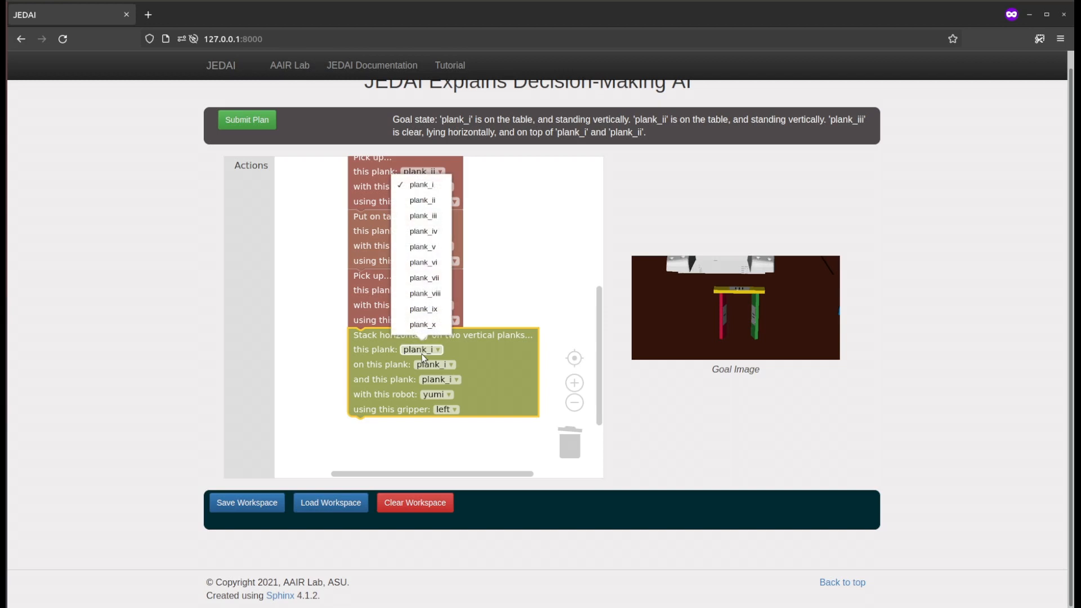
{"action": "left_click", "coordinate": [433, 216]}
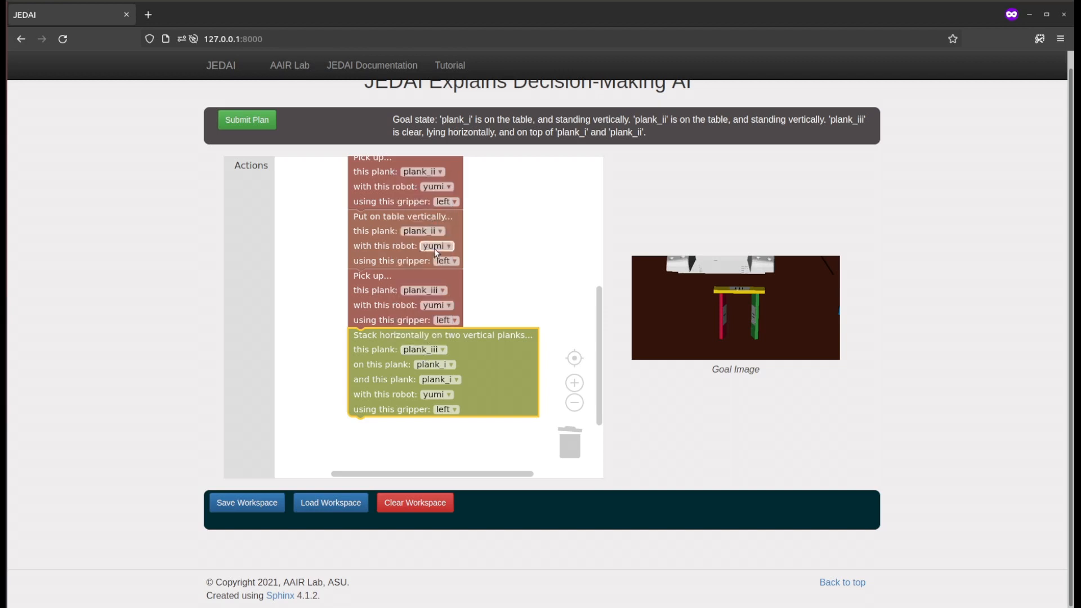
{"action": "left_click", "coordinate": [431, 364]}
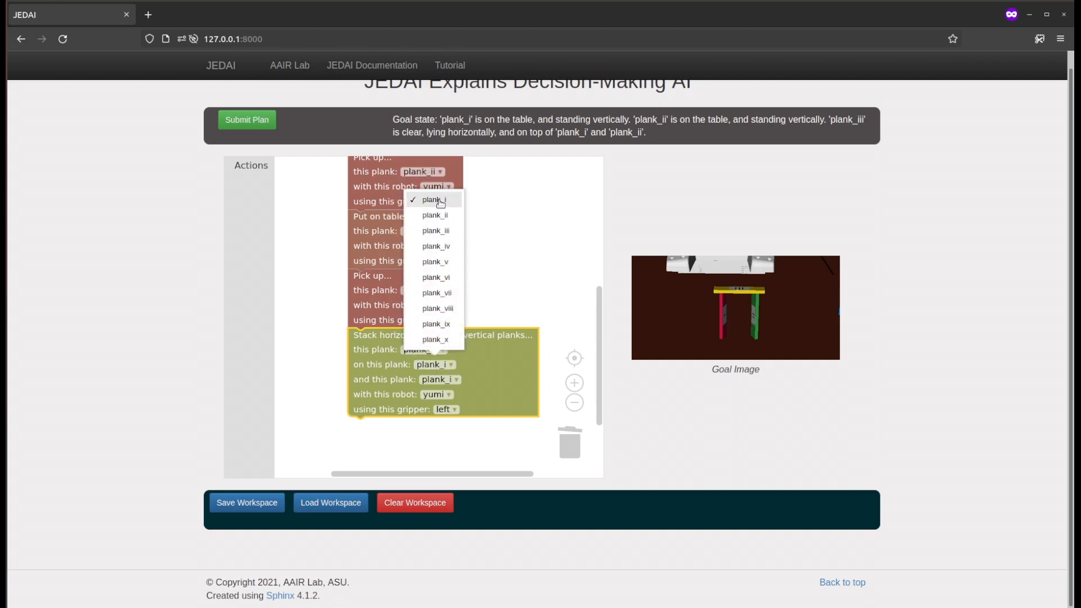
{"action": "left_click", "coordinate": [434, 201]}
{"action": "left_click", "coordinate": [441, 380]}
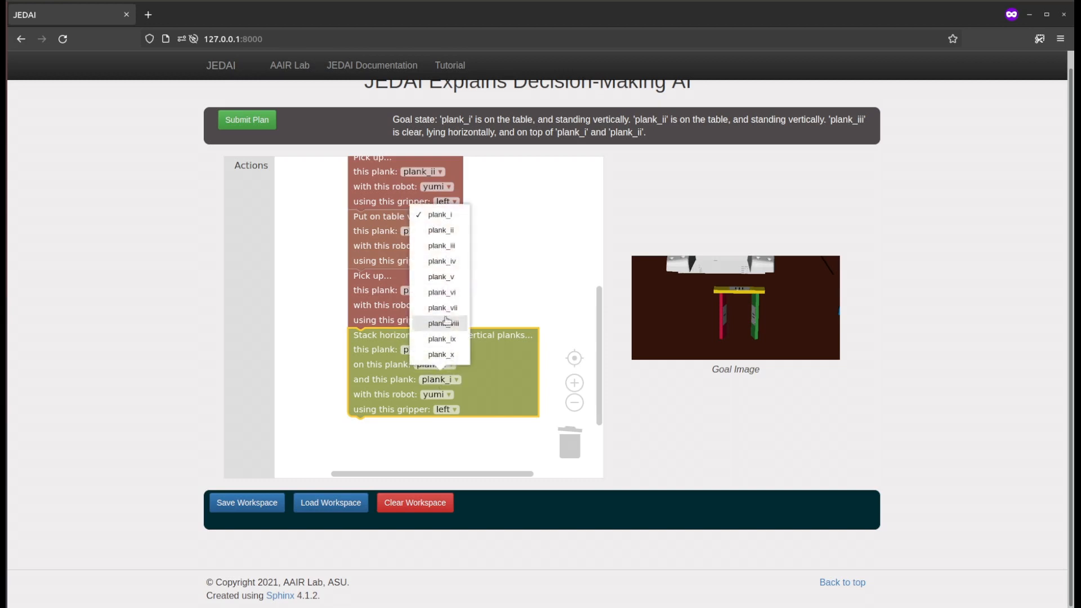
{"action": "left_click", "coordinate": [453, 229]}
{"action": "left_click", "coordinate": [505, 278]}
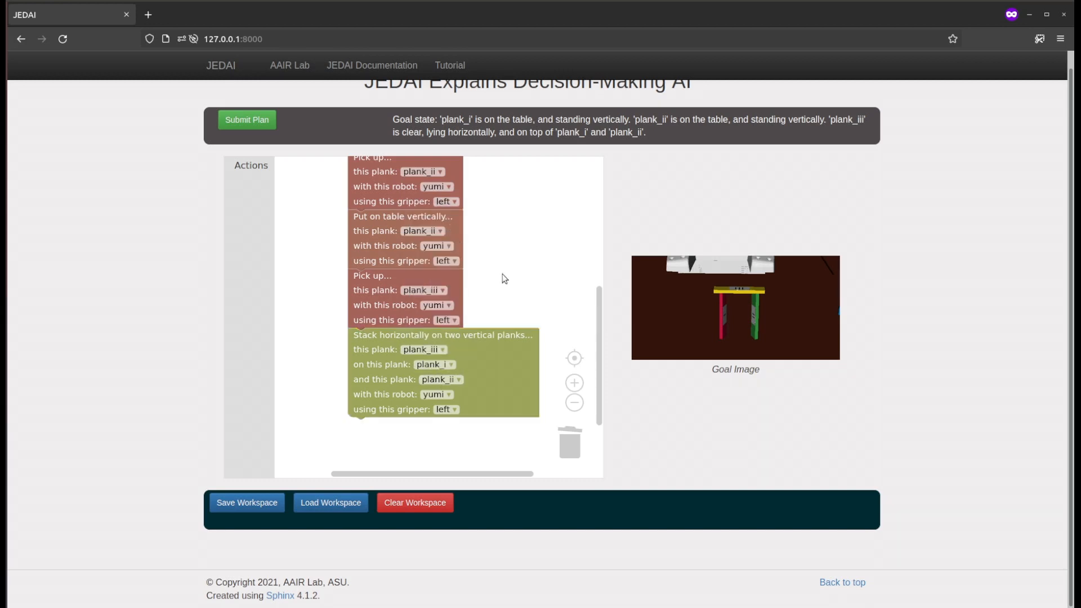
Submit the finished plan and accept its conversion by TMP into robot movements.
{"action": "left_click", "coordinate": [222, 119]}
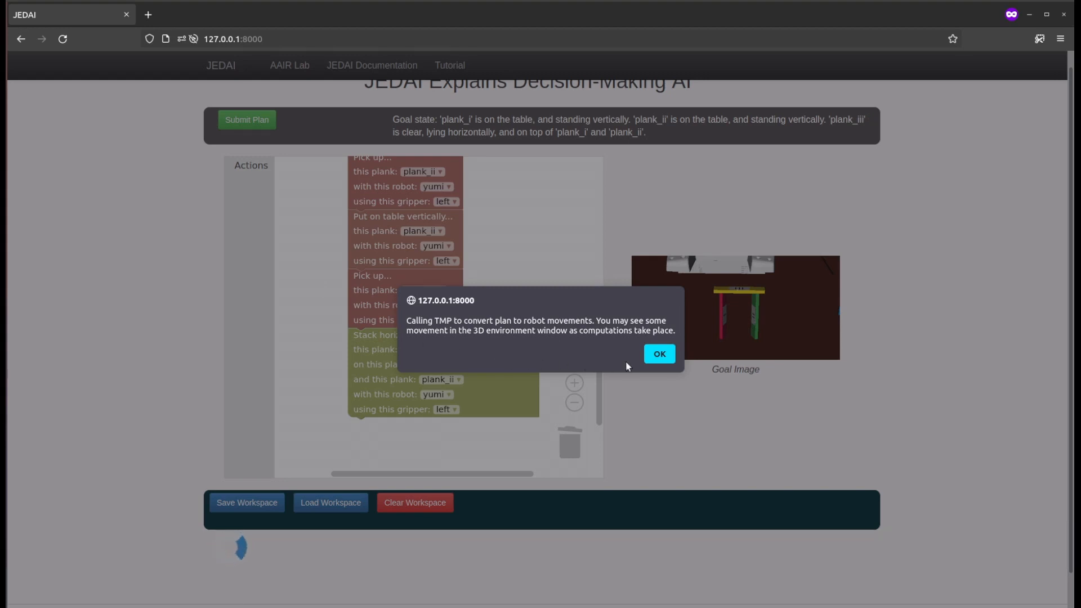
{"action": "left_click", "coordinate": [659, 355]}
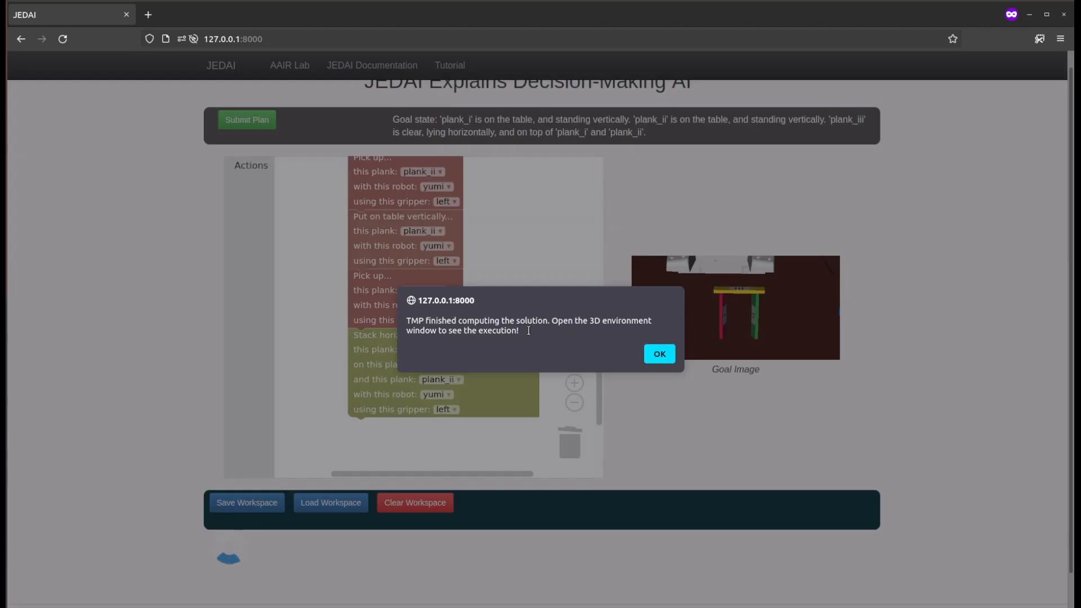
{"action": "left_click_drag", "start_coordinate": [529, 331], "coordinate": [401, 322]}
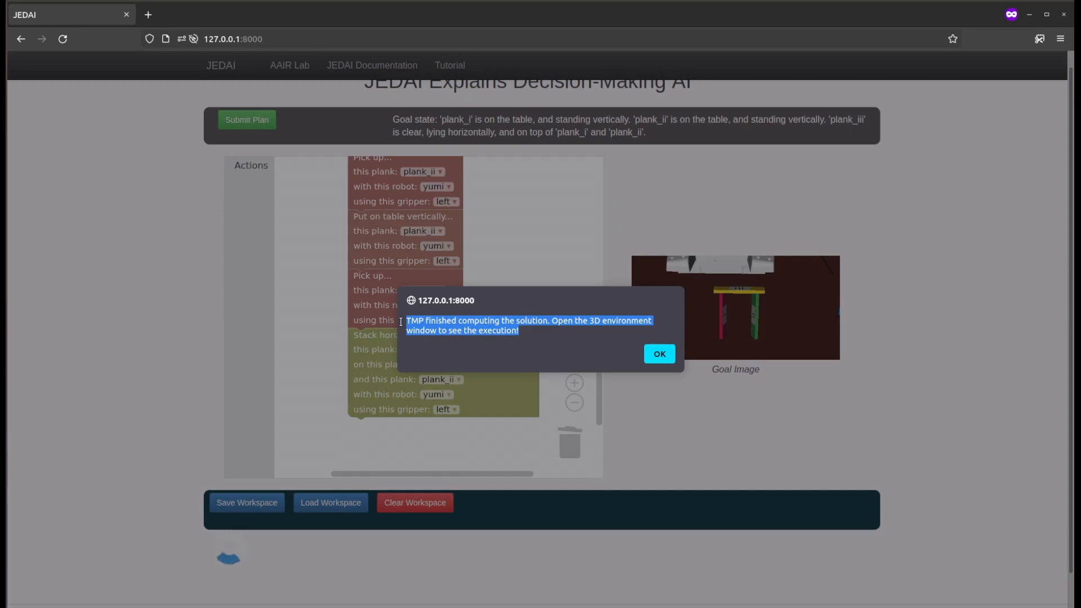
Place the browser beside the OpenRAVE 3D environment window and run the computed plan there until execution ends.
{"action": "left_click_drag", "start_coordinate": [557, 20], "coordinate": [1074, 76]}
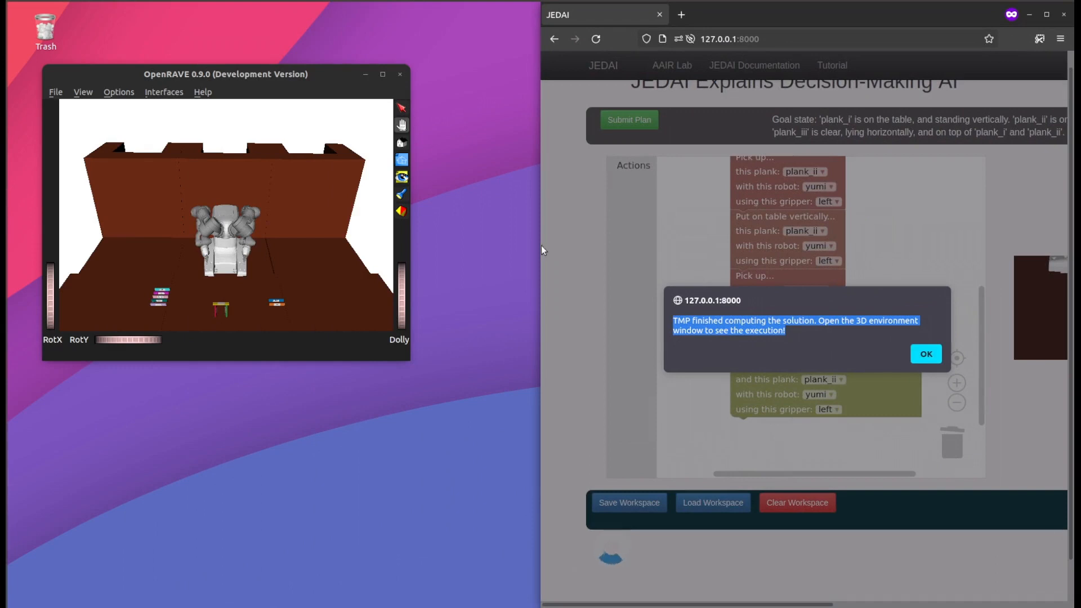
{"action": "left_click_drag", "start_coordinate": [461, 255], "coordinate": [438, 259]}
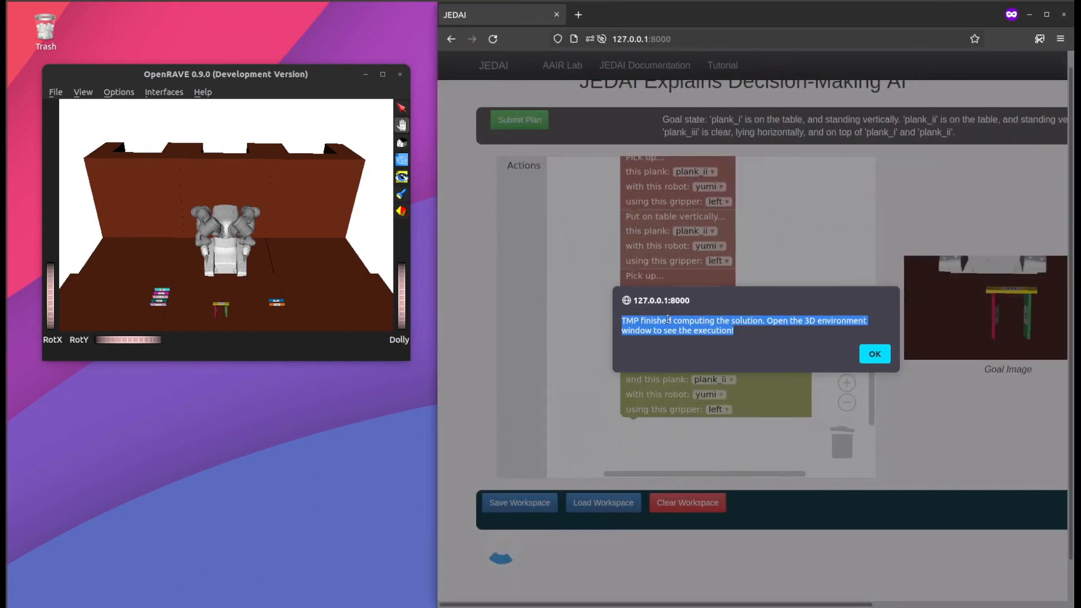
{"action": "left_click", "coordinate": [875, 355]}
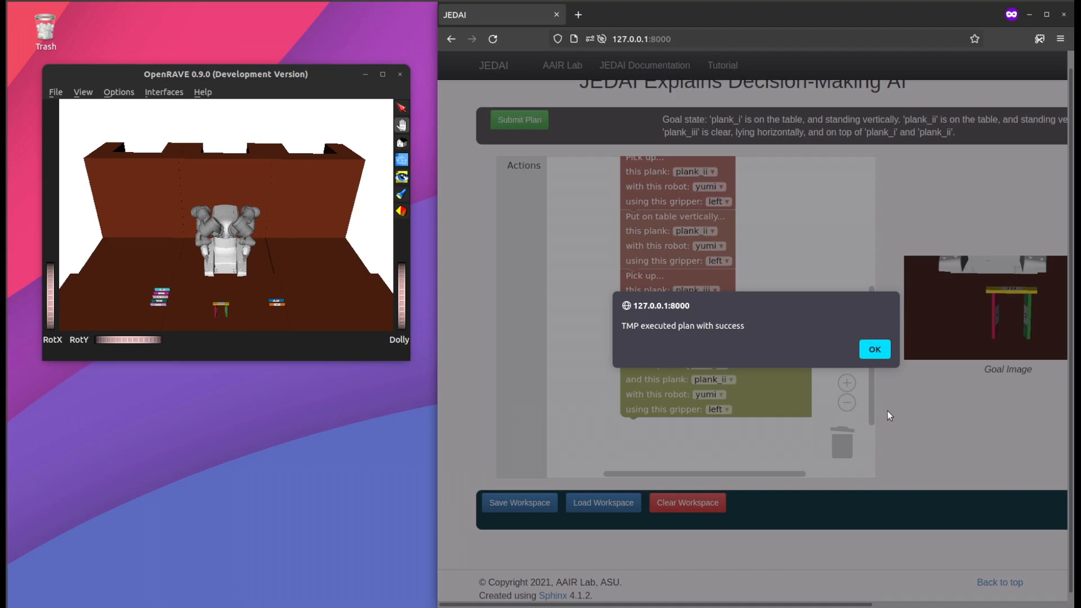
{"action": "left_click", "coordinate": [876, 349]}
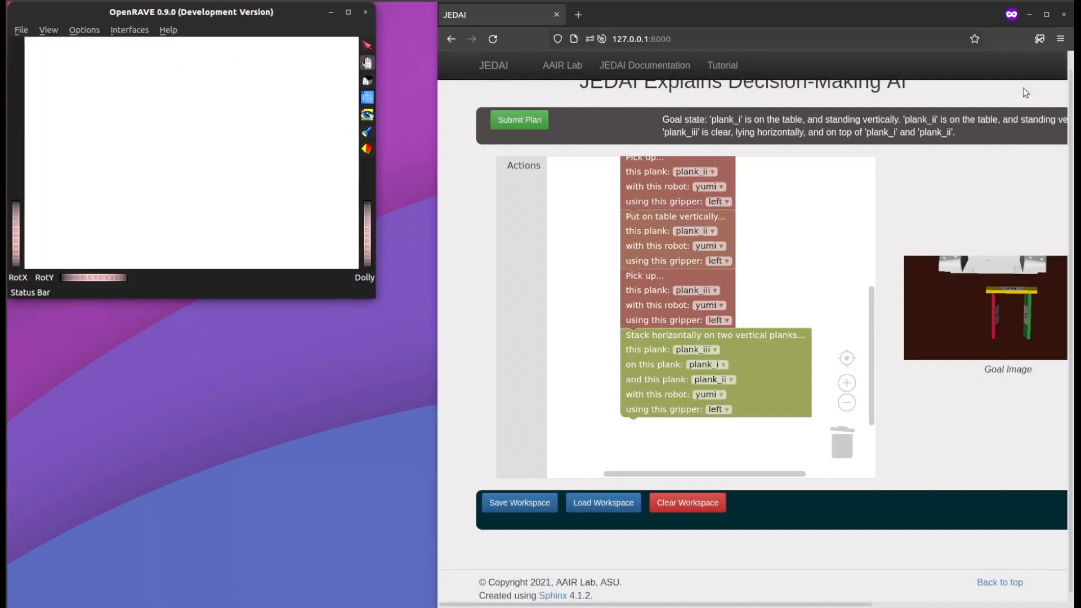
Maximize the browser window again and review the complete block plan from the Start block to the stacking block.
{"action": "left_click", "coordinate": [1046, 17]}
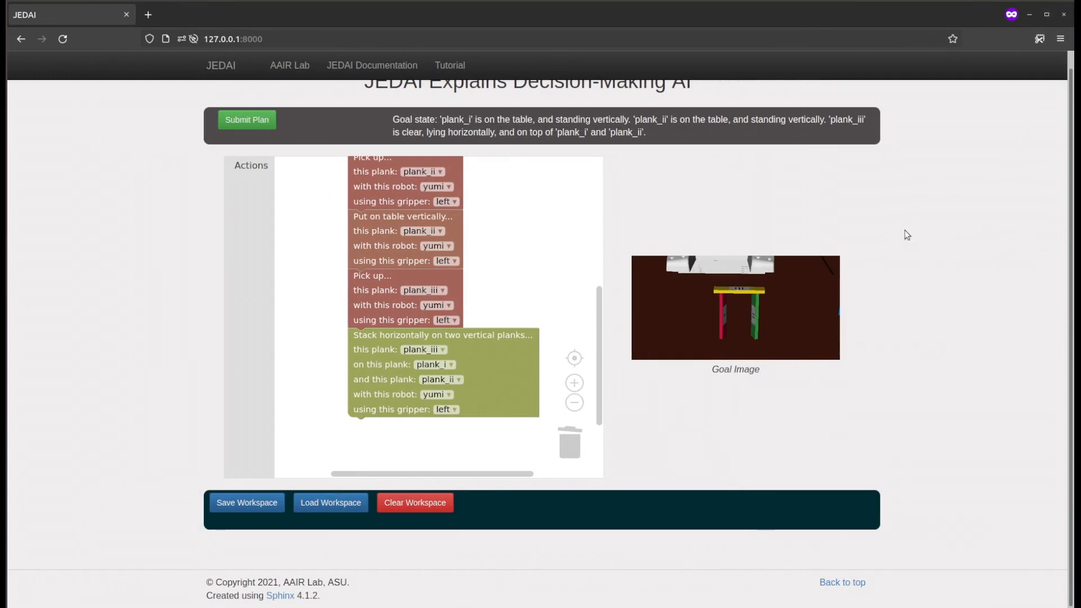
{"action": "left_click", "coordinate": [574, 402]}
{"action": "left_click", "coordinate": [574, 403]}
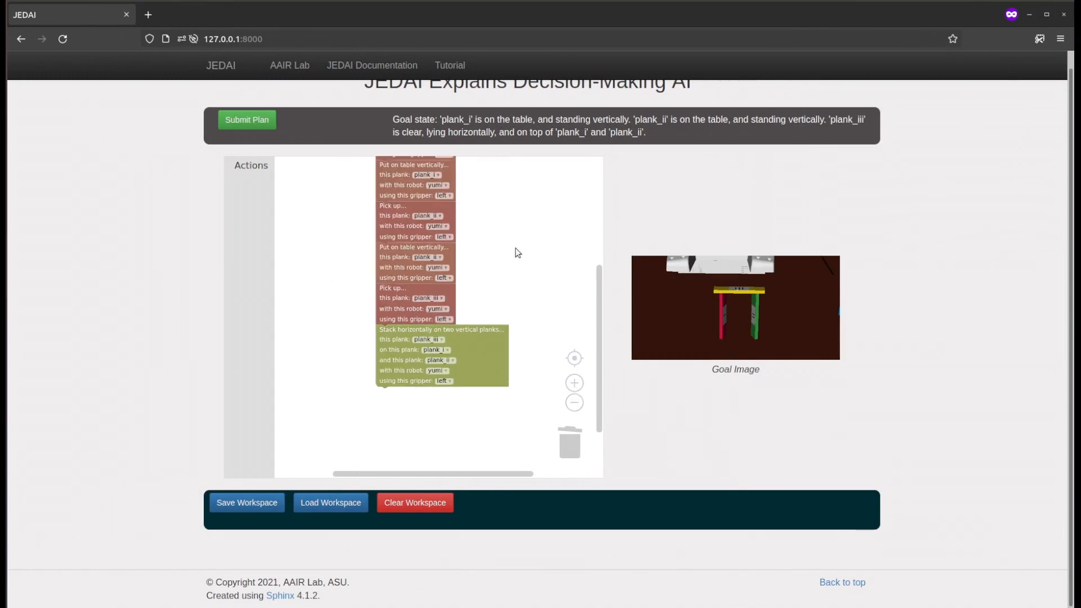
{"action": "left_click_drag", "start_coordinate": [516, 251], "coordinate": [513, 313]}
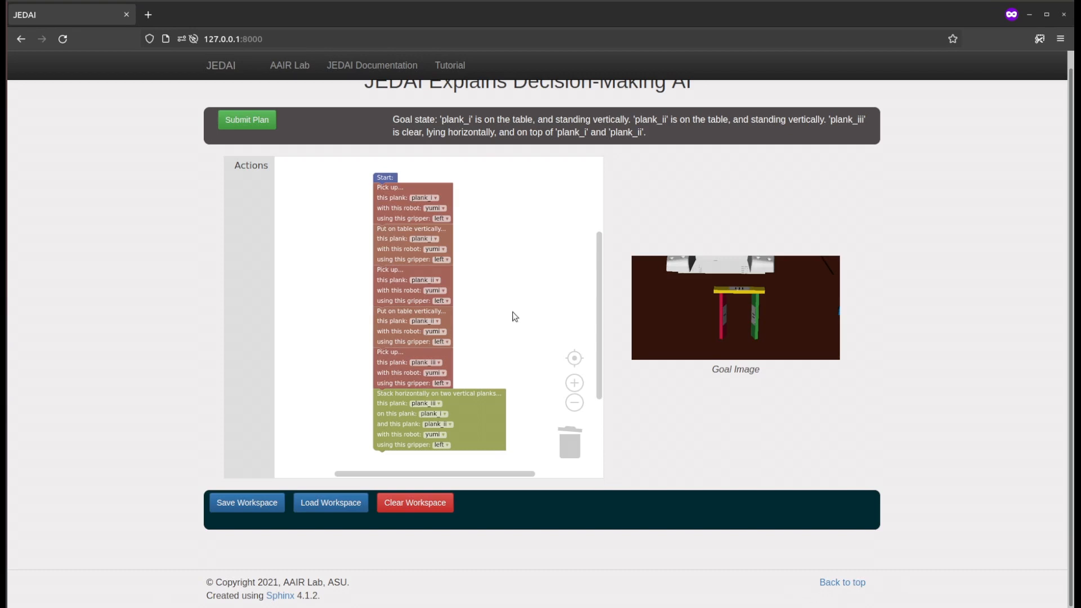
{"action": "left_click", "coordinate": [573, 359]}
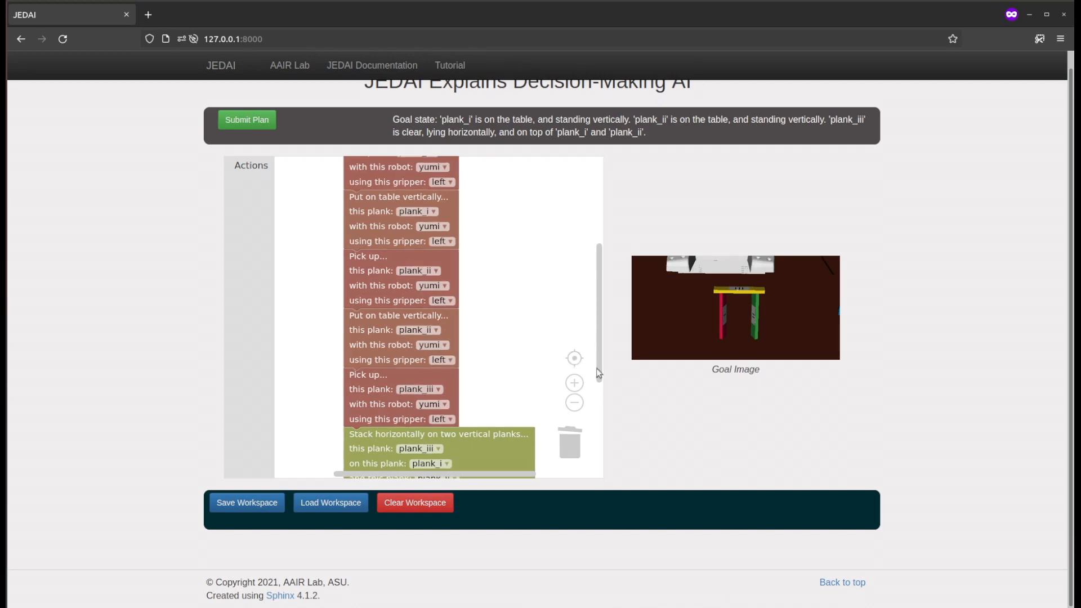
{"action": "scroll", "coordinate": [667, 414], "scroll_direction": "up", "scroll_amount": 1}
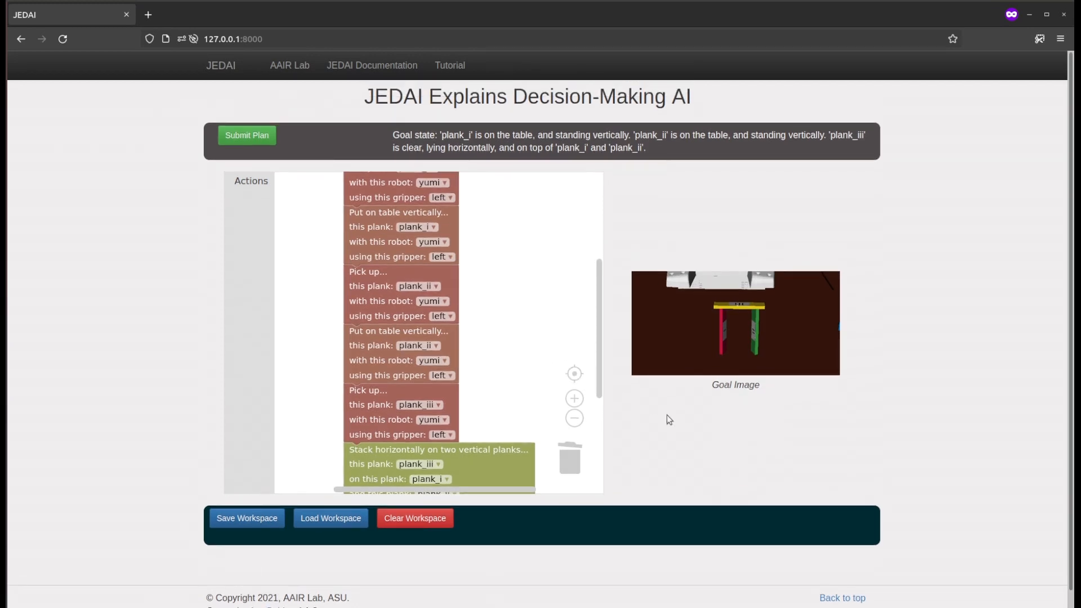